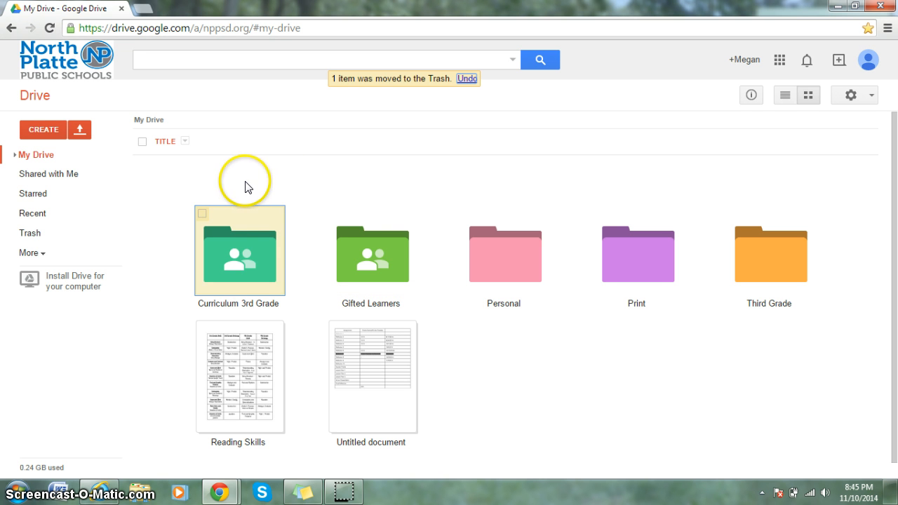
Step: Create a new text document in Drive and name it Title
click(43, 130)
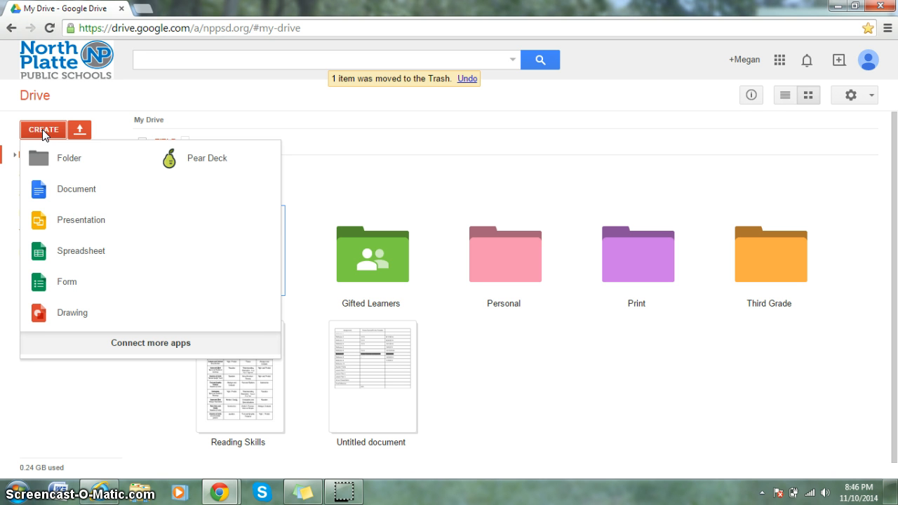
click(85, 200)
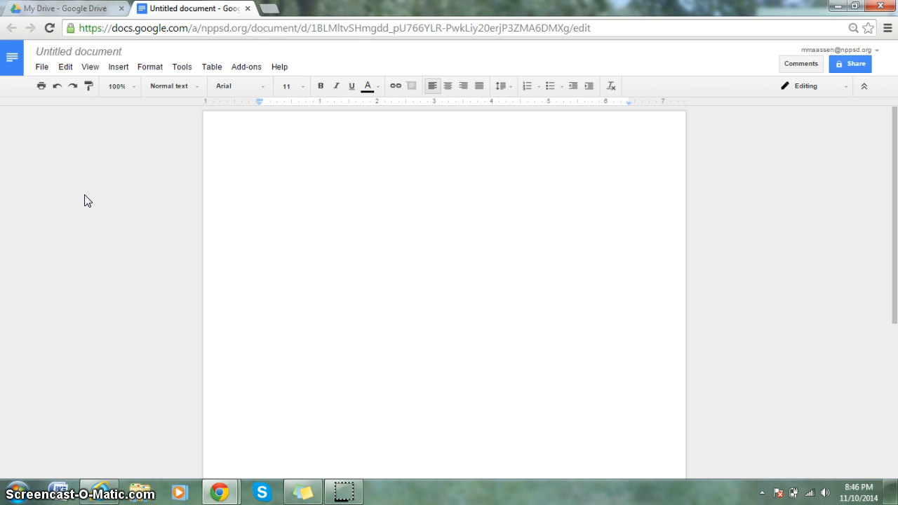
click(99, 57)
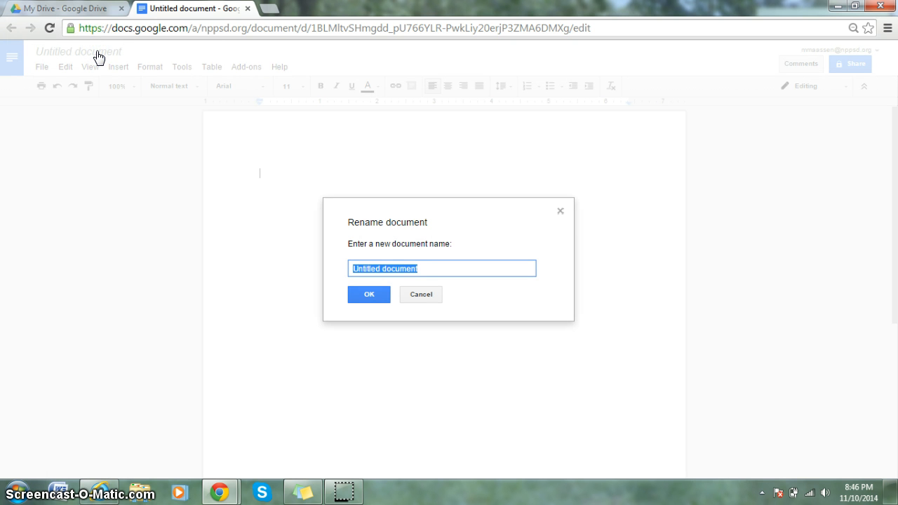
text(Tit)
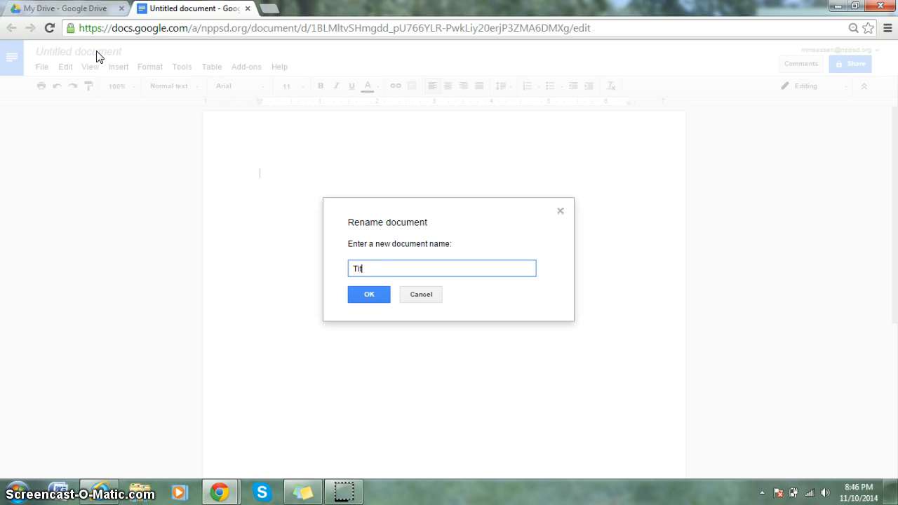
text(le)
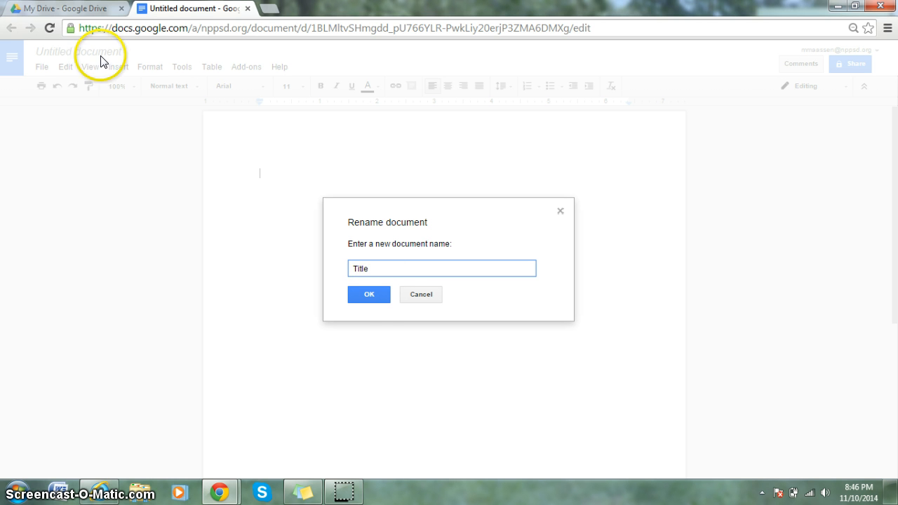
click(382, 297)
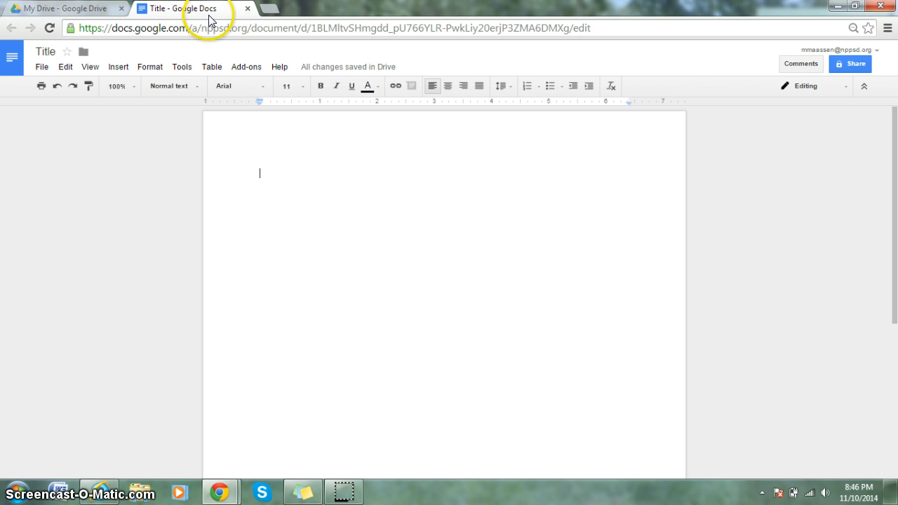
click(42, 58)
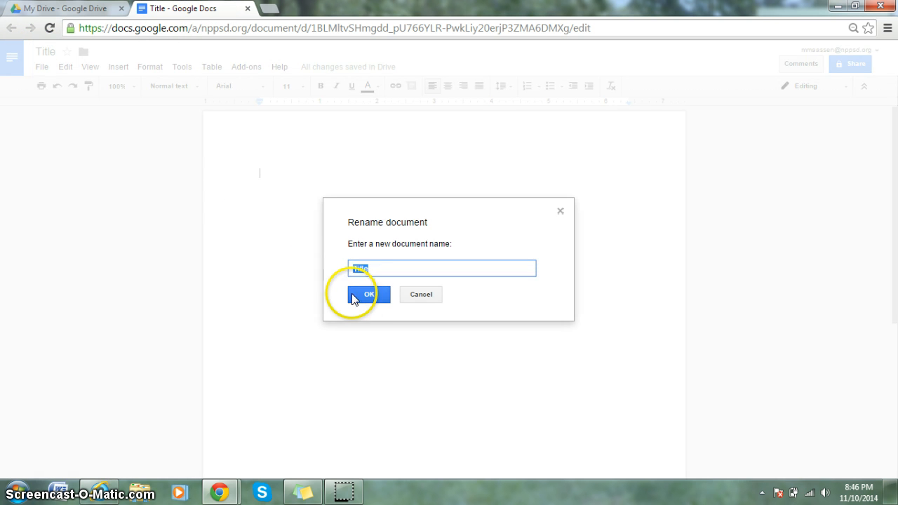
click(361, 295)
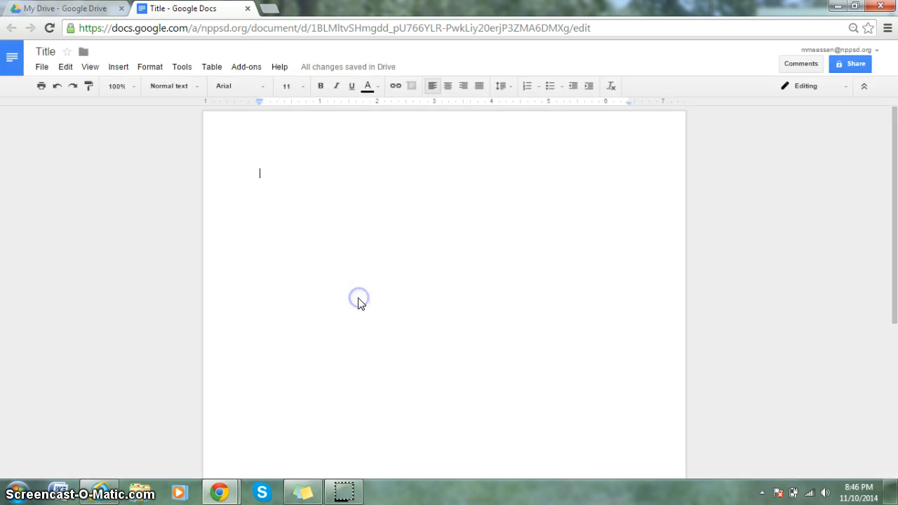
Step: Write the sentence "The cat chased the mouse that ate the cheese." on the first line of the document
click(272, 181)
text(The)
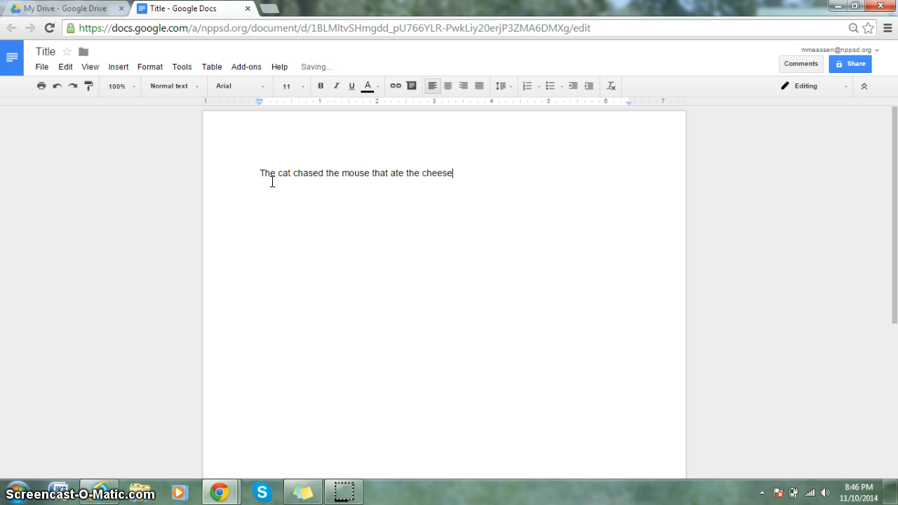
click(467, 177)
Step: Try the Coming Soon font on the whole sentence, and settle on Cherry Cream Soda
drag(467, 178, 179, 160)
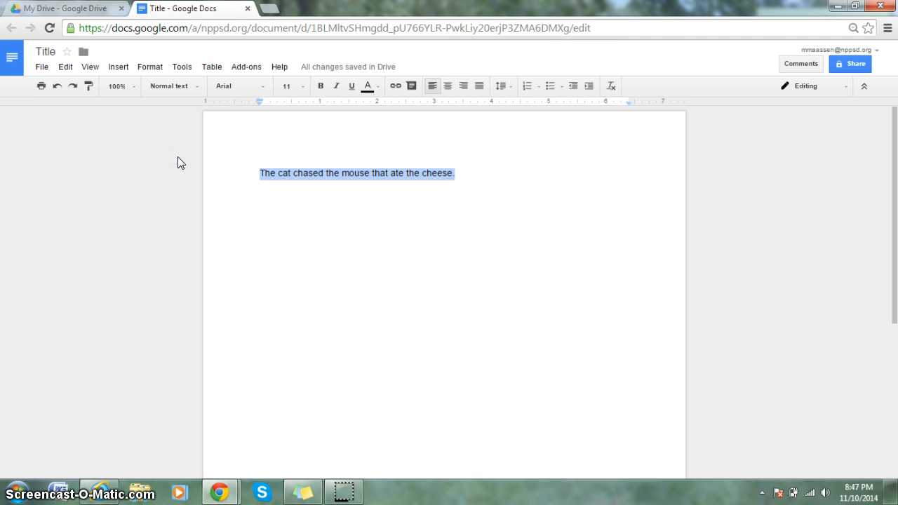
click(241, 87)
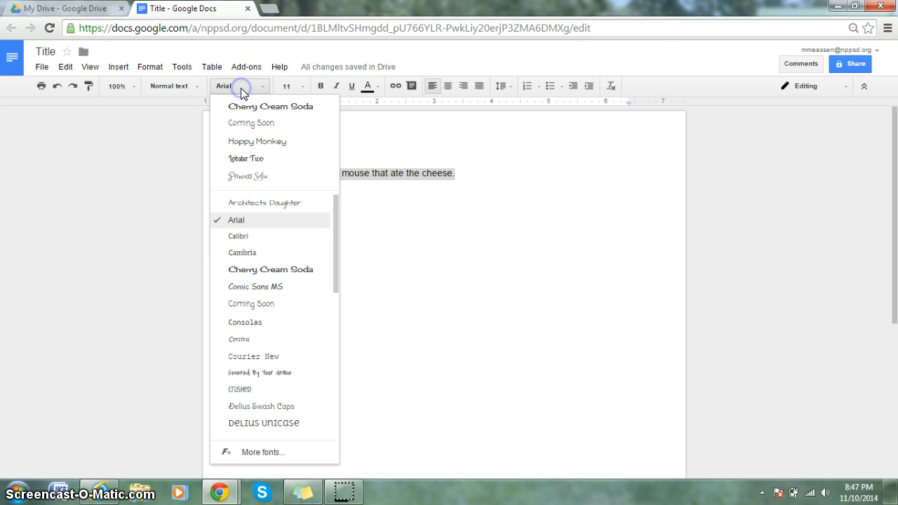
click(261, 124)
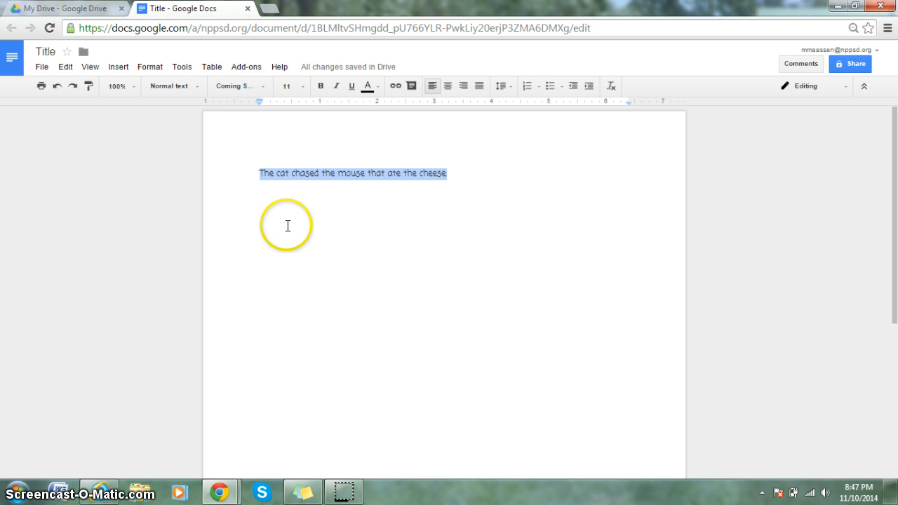
click(258, 85)
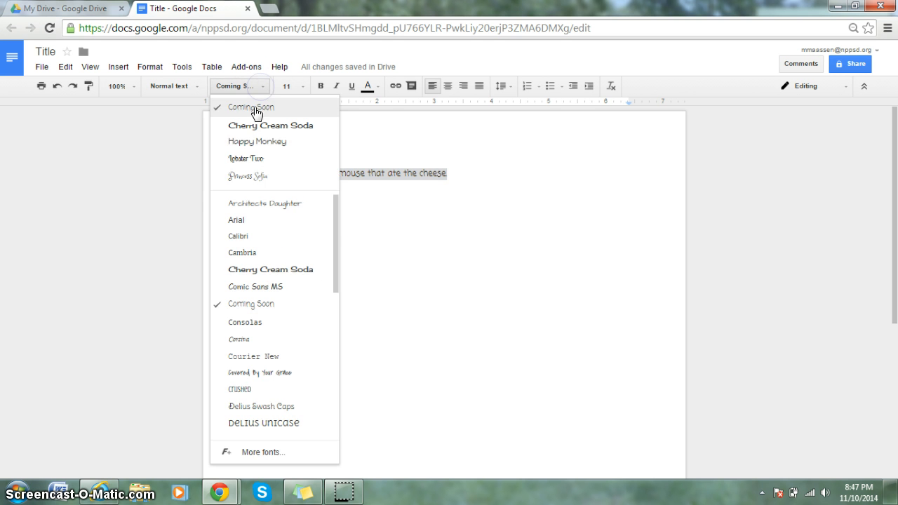
click(255, 130)
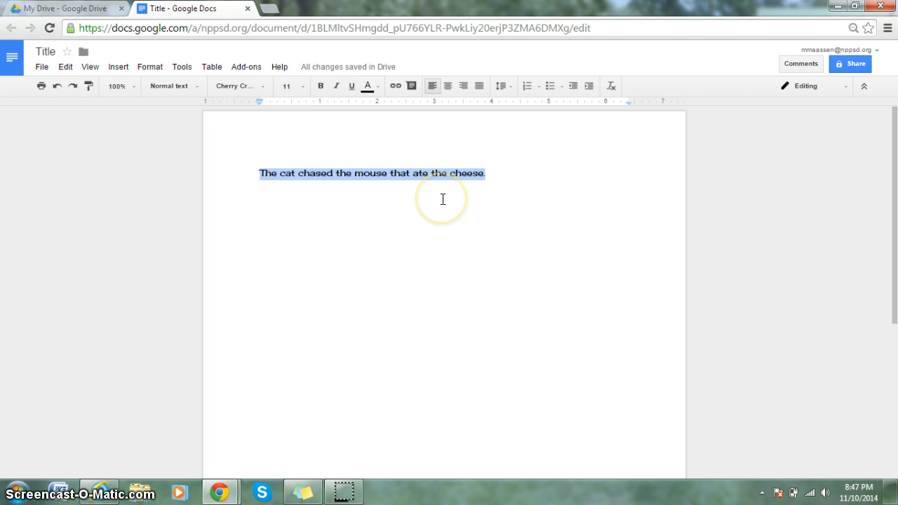
Step: Try font sizes 96 and 8 on the sentence, and settle on size 24
click(304, 88)
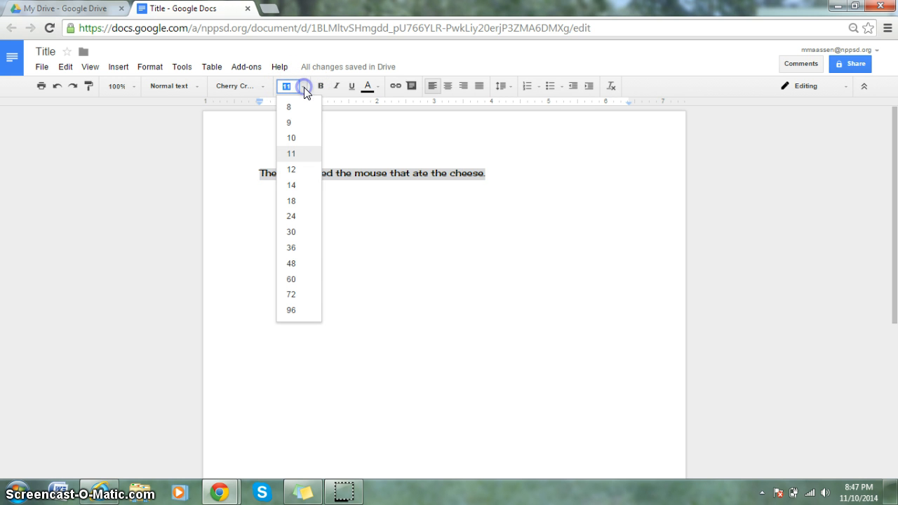
click(294, 311)
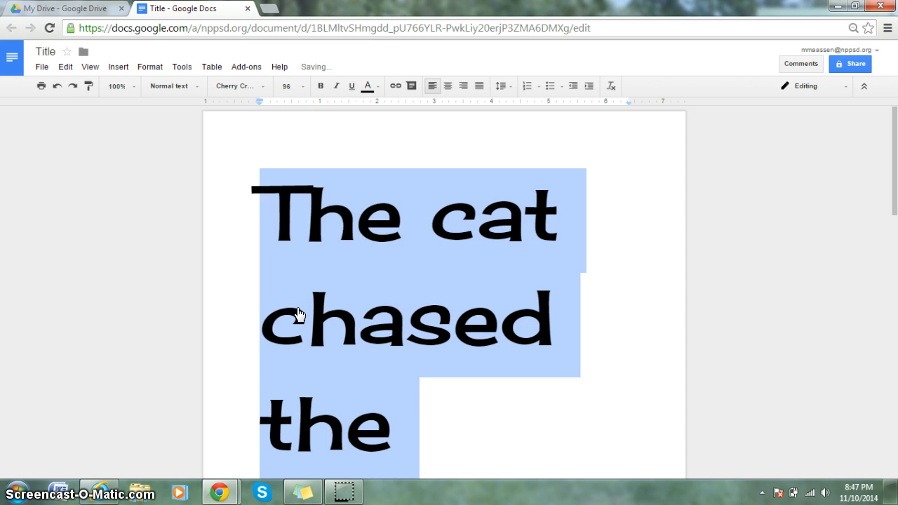
click(304, 86)
click(298, 107)
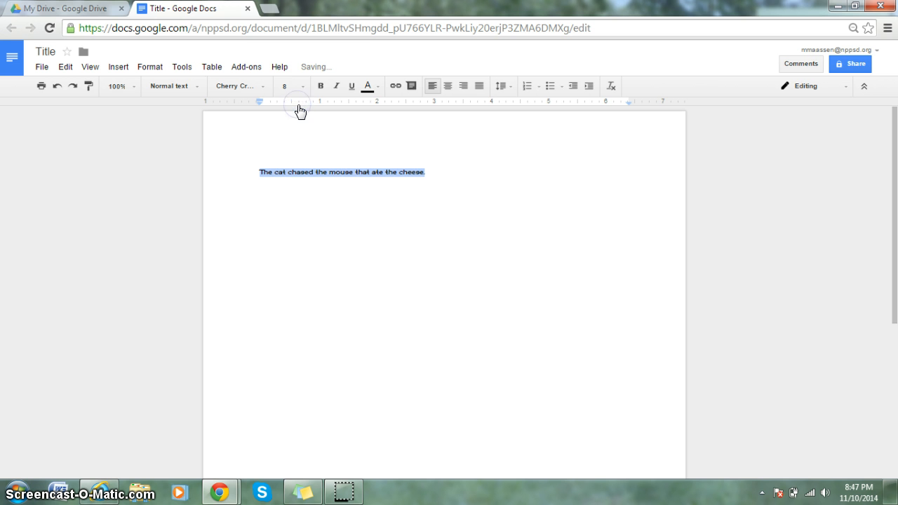
click(304, 87)
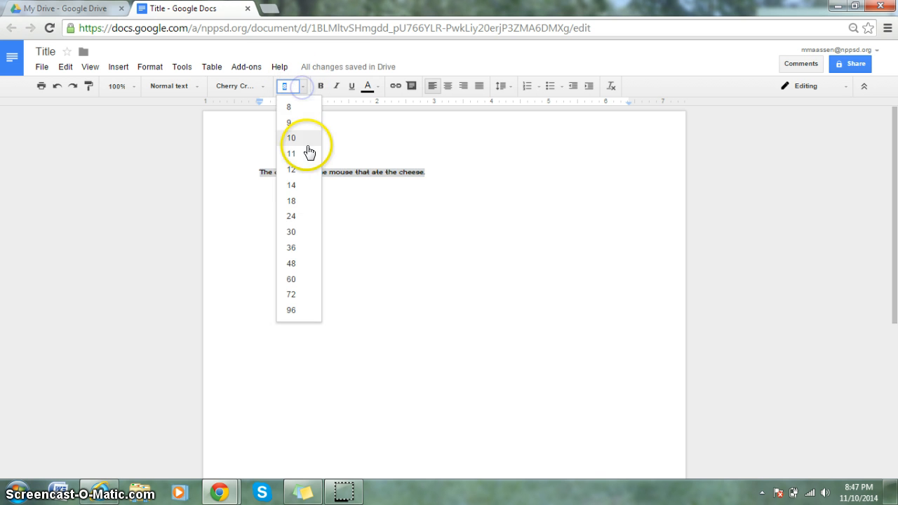
click(303, 217)
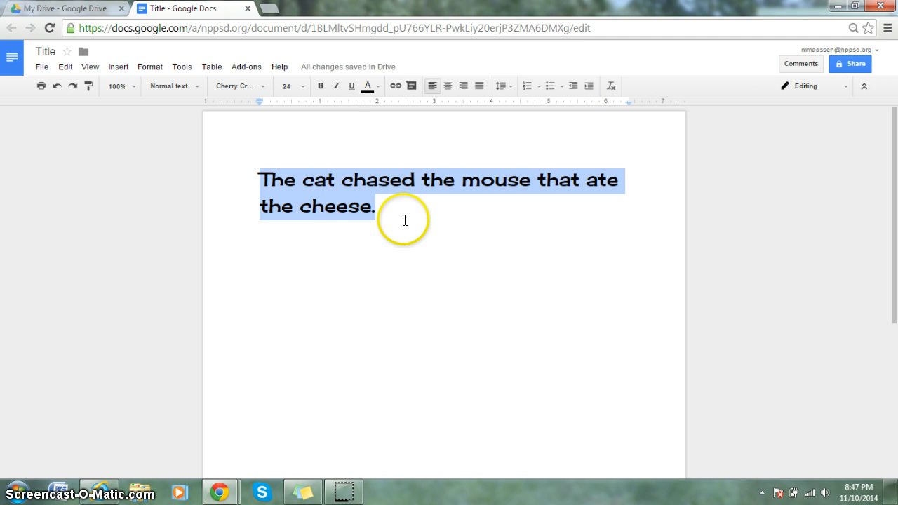
Step: Change the sentence's text color to dark purple
click(377, 87)
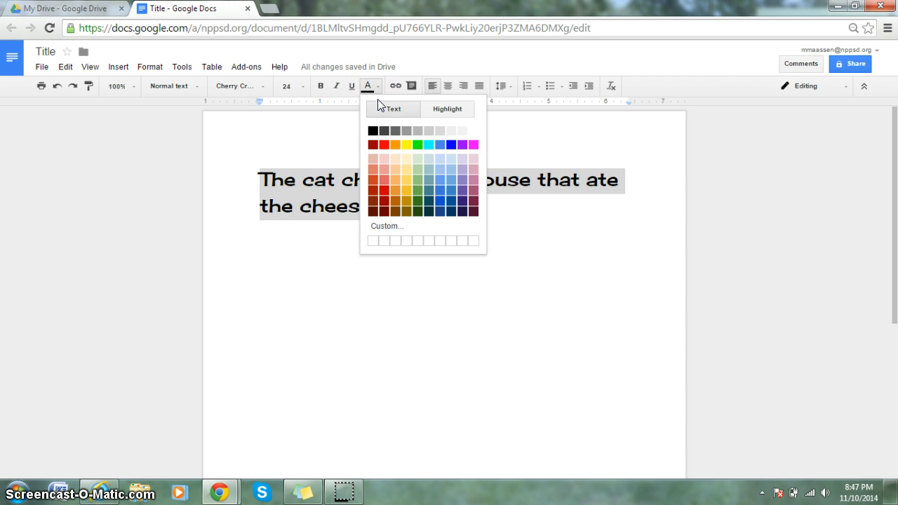
click(465, 203)
click(389, 219)
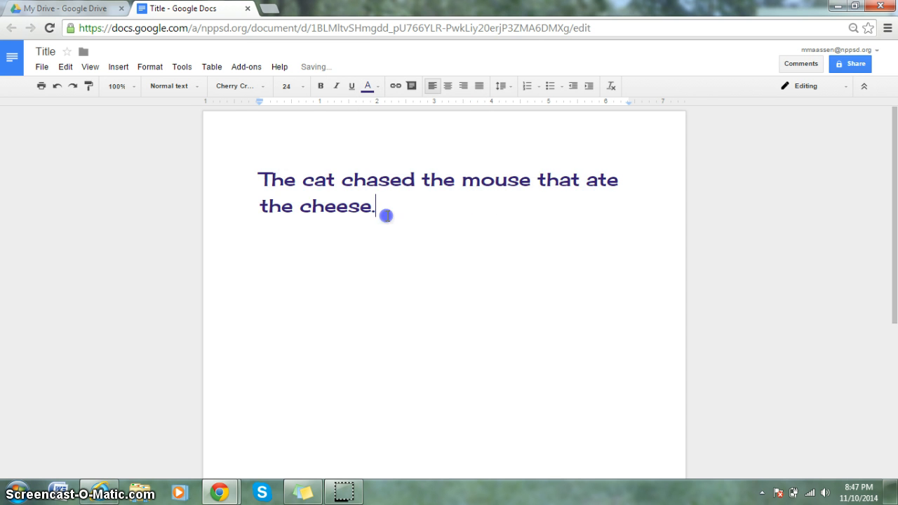
Step: Change the text color of the whole sentence to red
drag(386, 215, 220, 181)
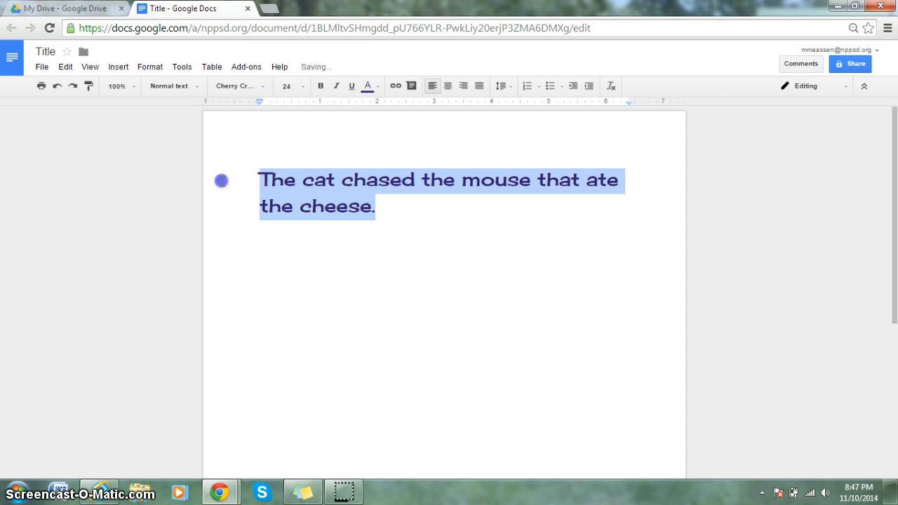
click(376, 85)
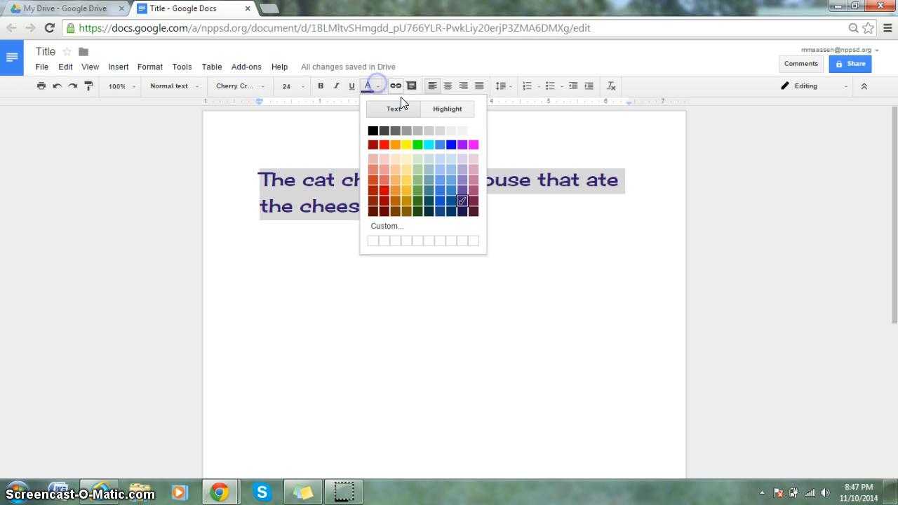
click(387, 148)
click(403, 196)
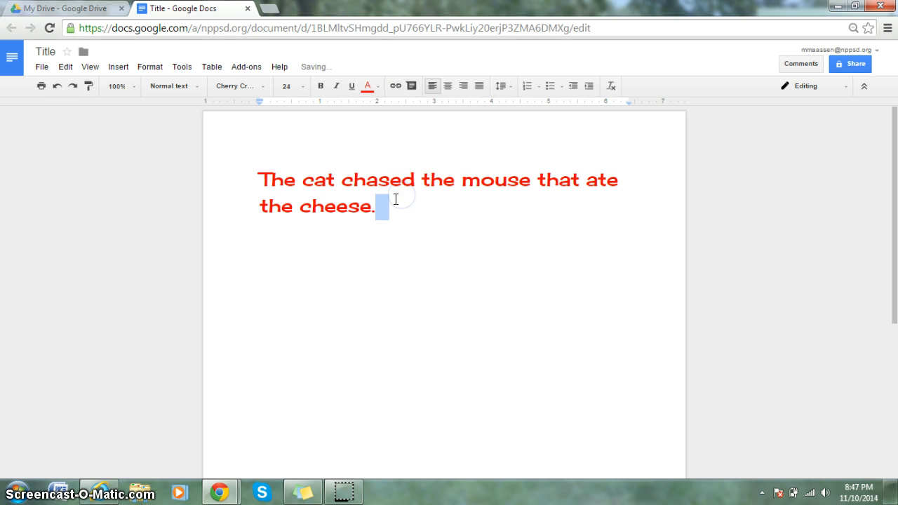
Step: Highlight the whole sentence in purple
drag(393, 200, 231, 175)
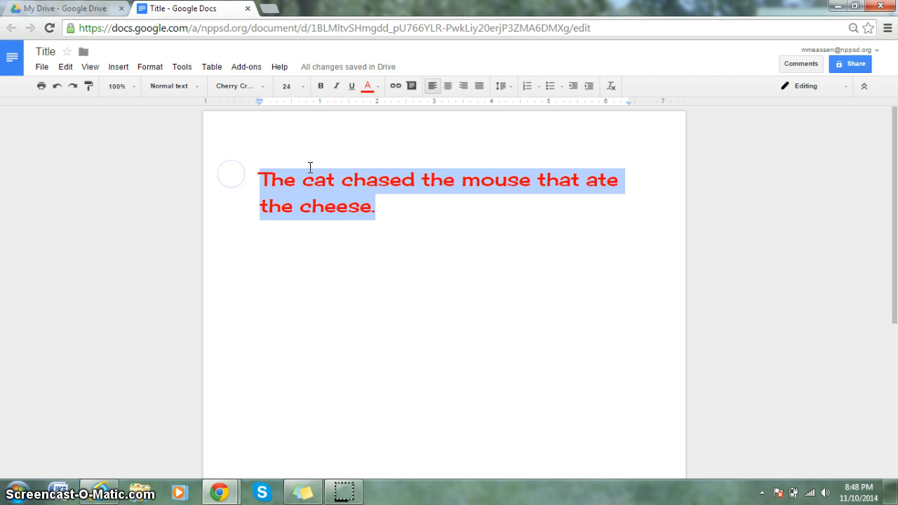
click(377, 85)
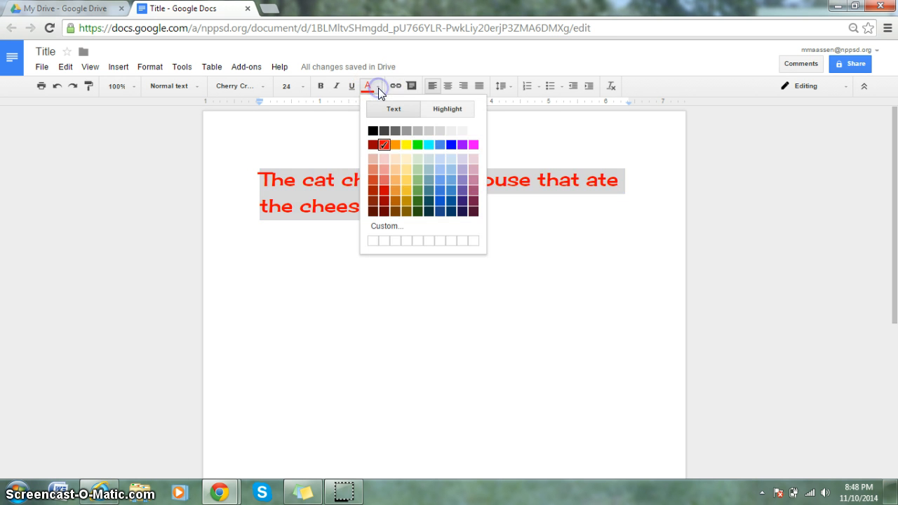
click(454, 111)
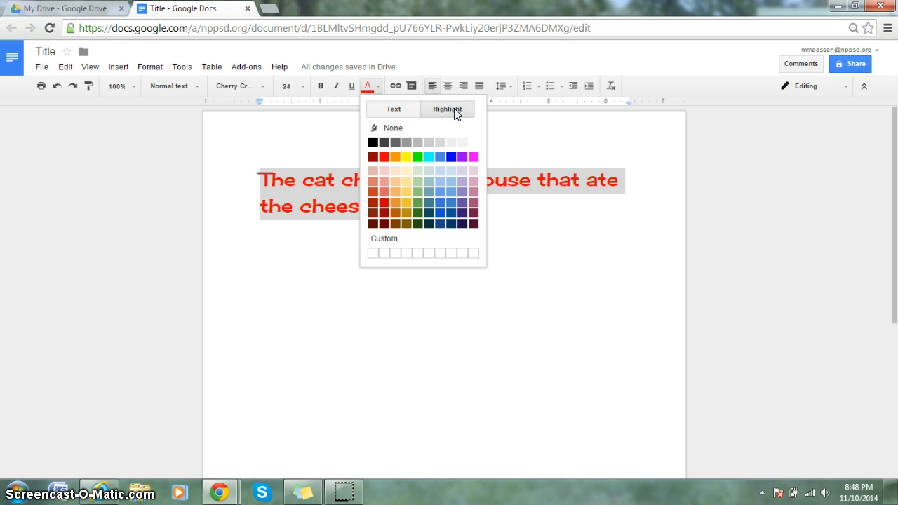
click(462, 156)
double_click(421, 218)
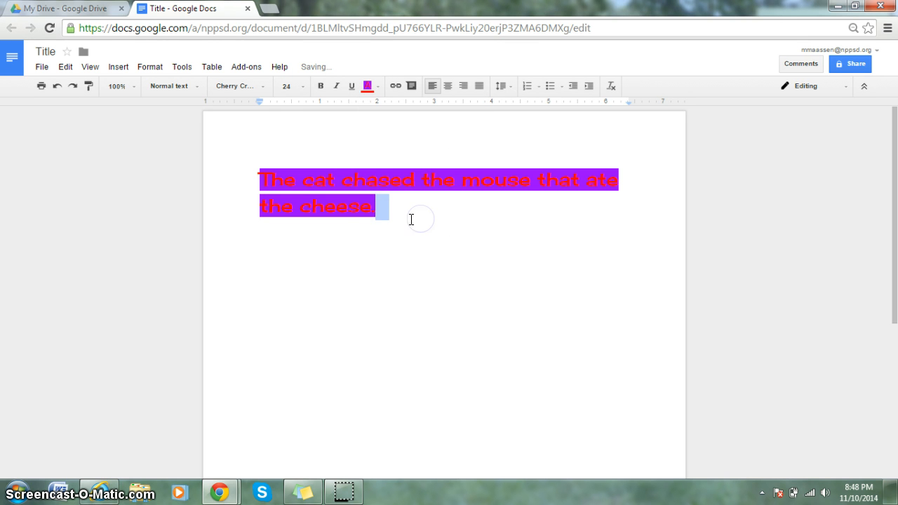
Step: Insert a blank line above the sentence and change the sentence's highlight to light yellow
click(388, 210)
click(219, 173)
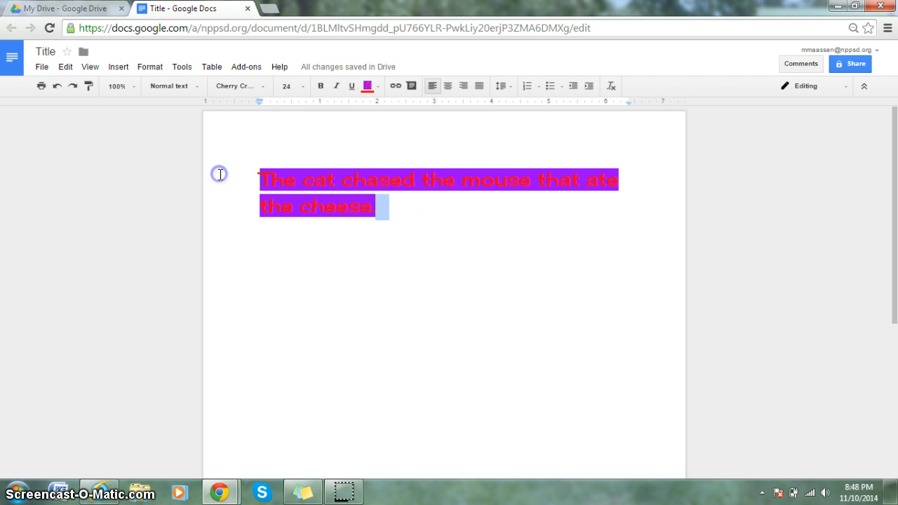
key(Return)
drag(393, 232, 186, 182)
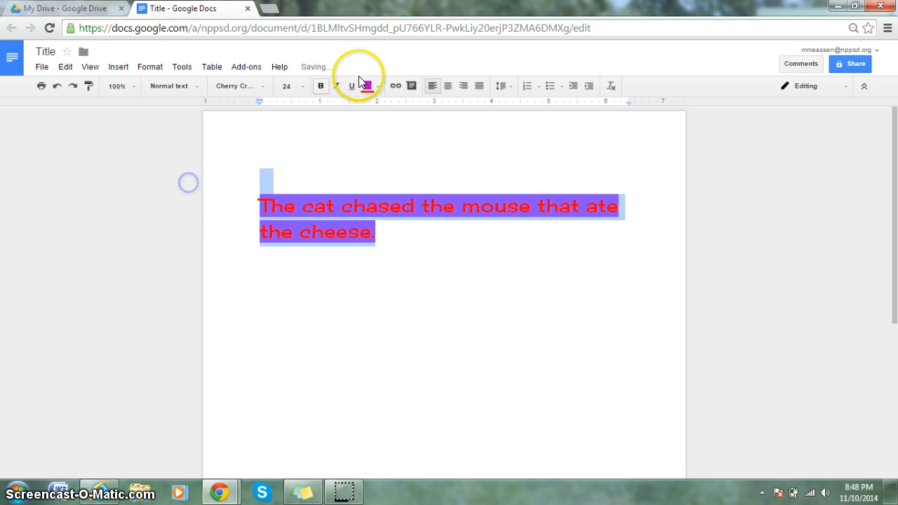
click(377, 85)
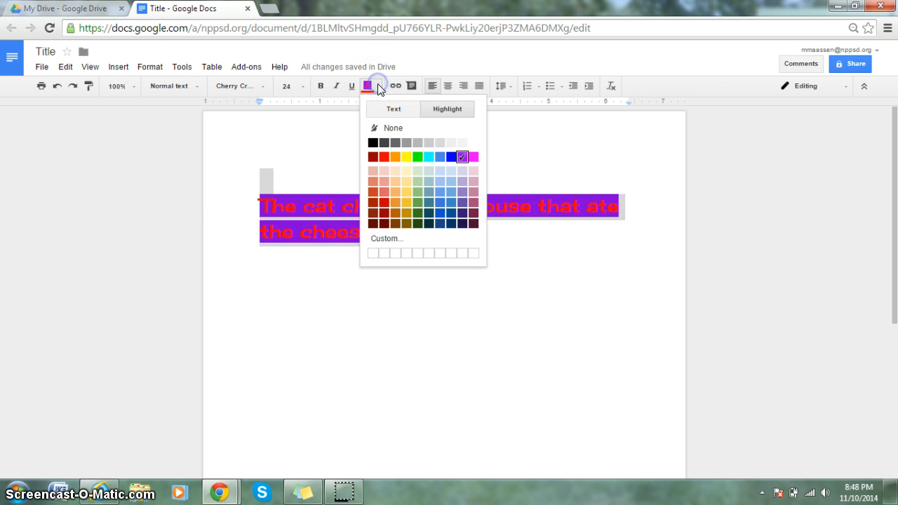
click(407, 173)
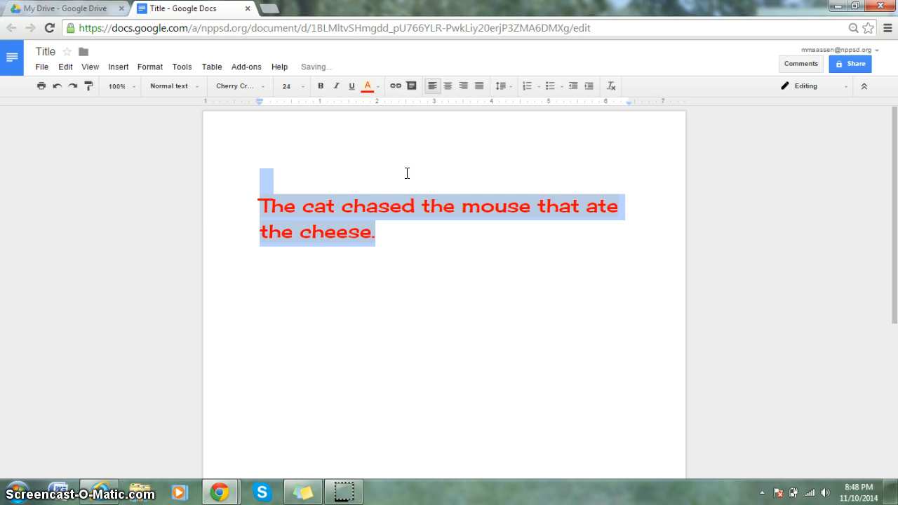
click(391, 239)
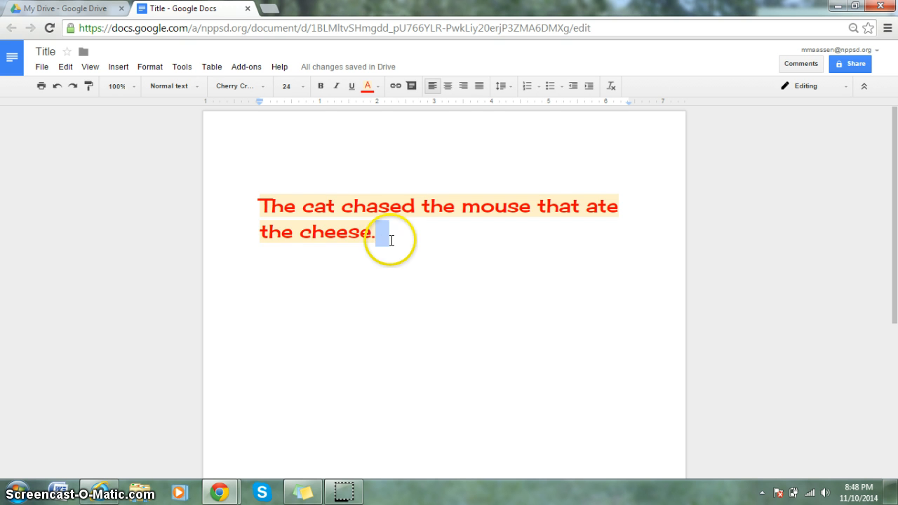
Step: Remove the highlight from the whole sentence and set its text color to black
drag(387, 239, 239, 200)
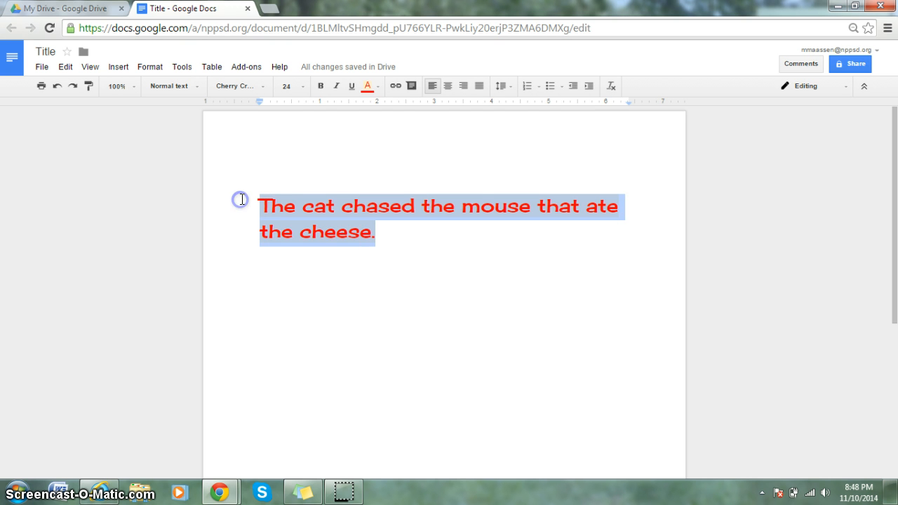
click(367, 86)
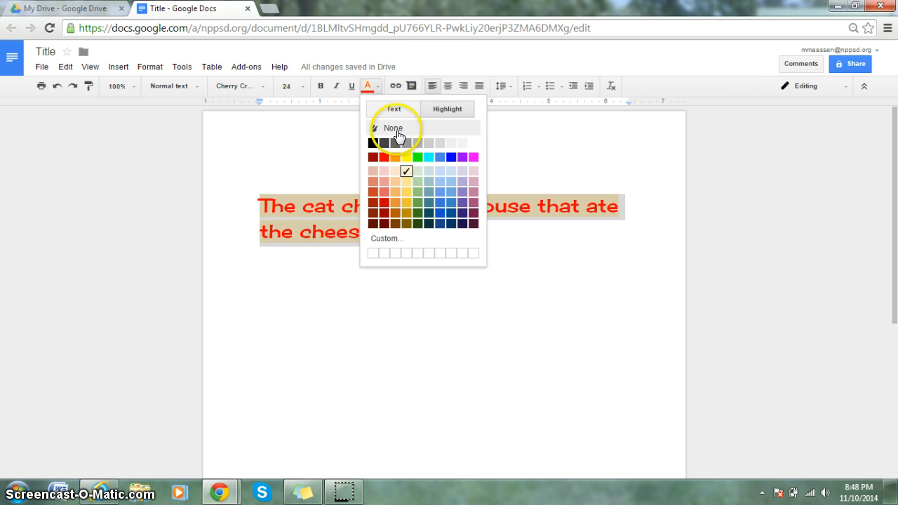
click(395, 129)
click(378, 87)
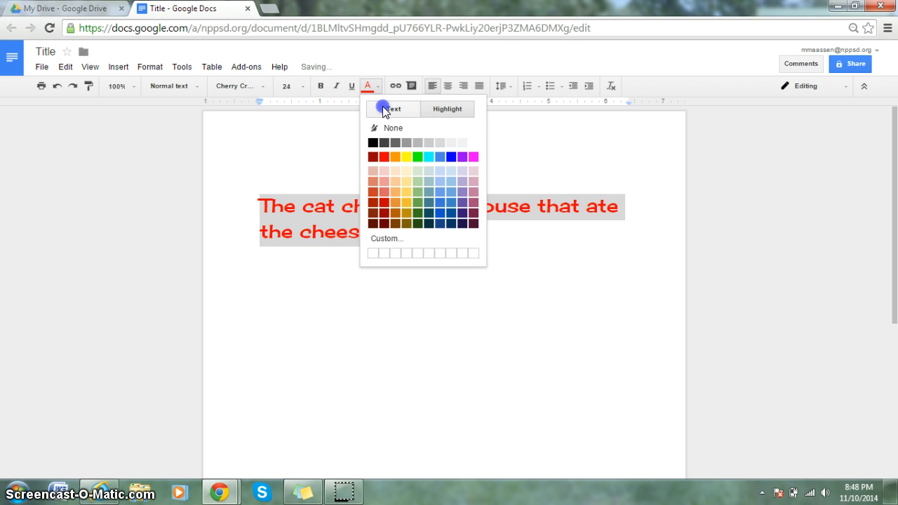
click(382, 106)
click(372, 131)
Step: Delete the blank line above the sentence
click(261, 184)
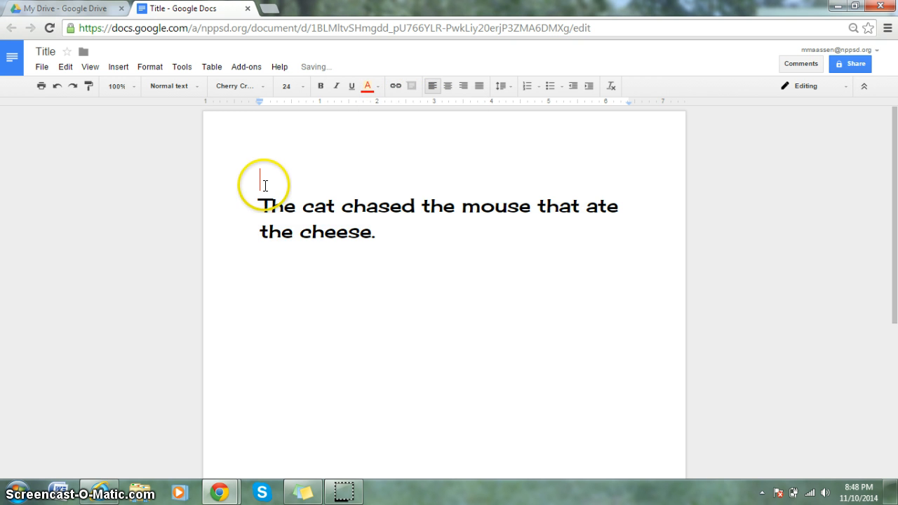
key(BackSpace)
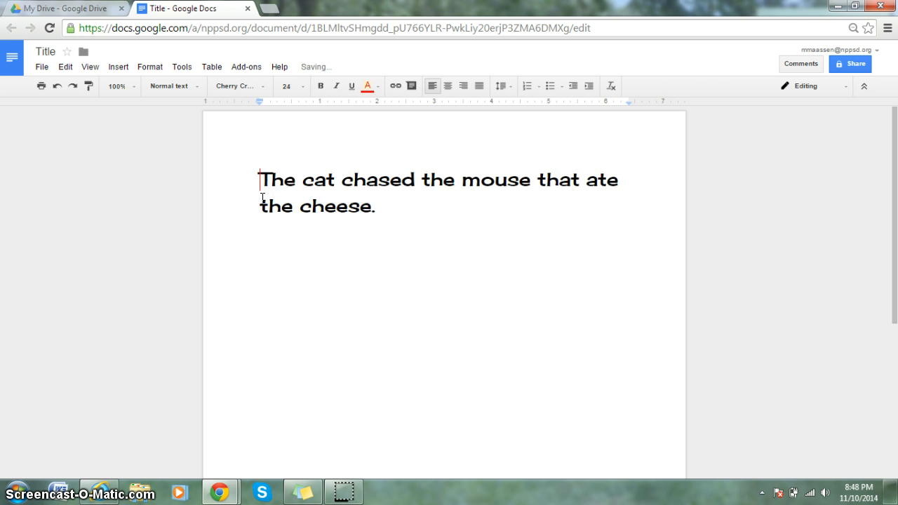
double_click(432, 208)
click(388, 202)
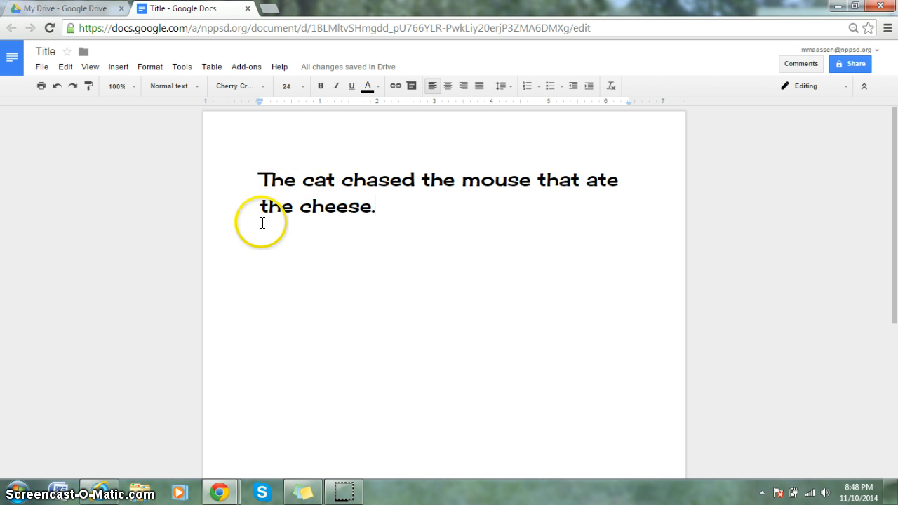
Step: Center the whole sentence and change its alignment to right
drag(379, 207, 233, 176)
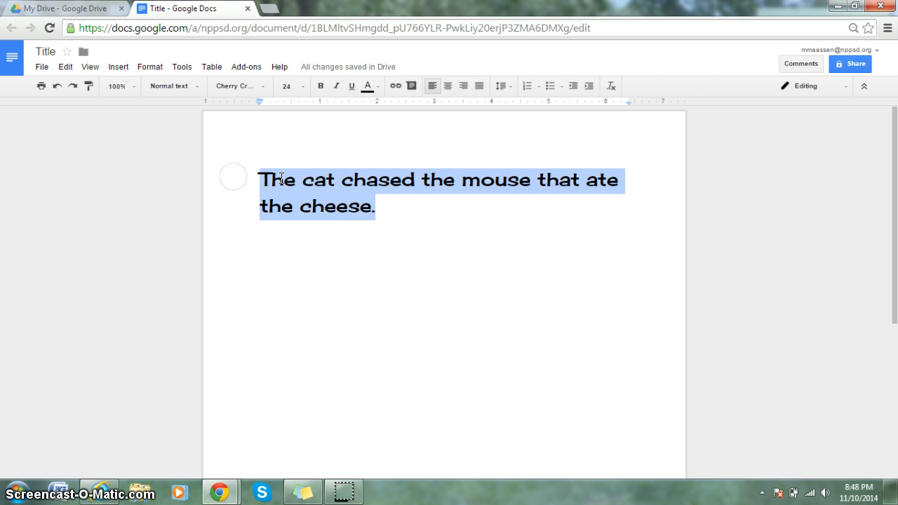
click(449, 86)
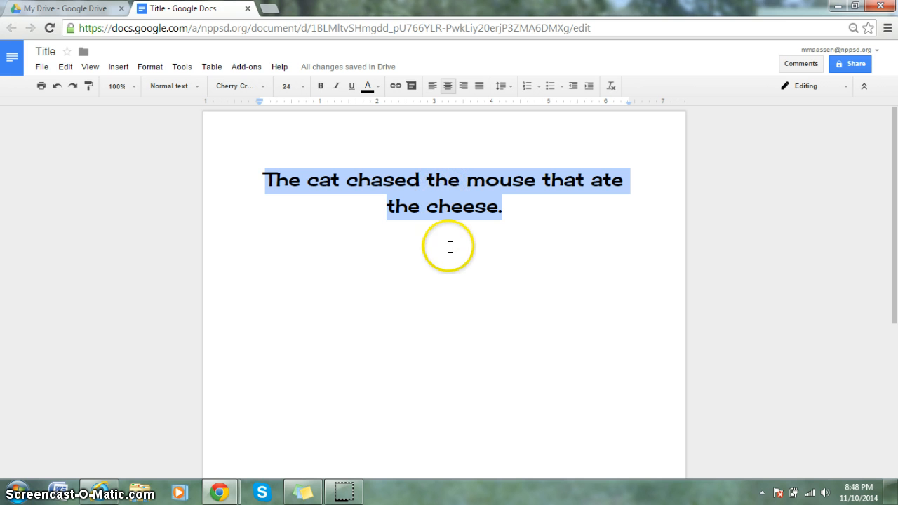
click(464, 86)
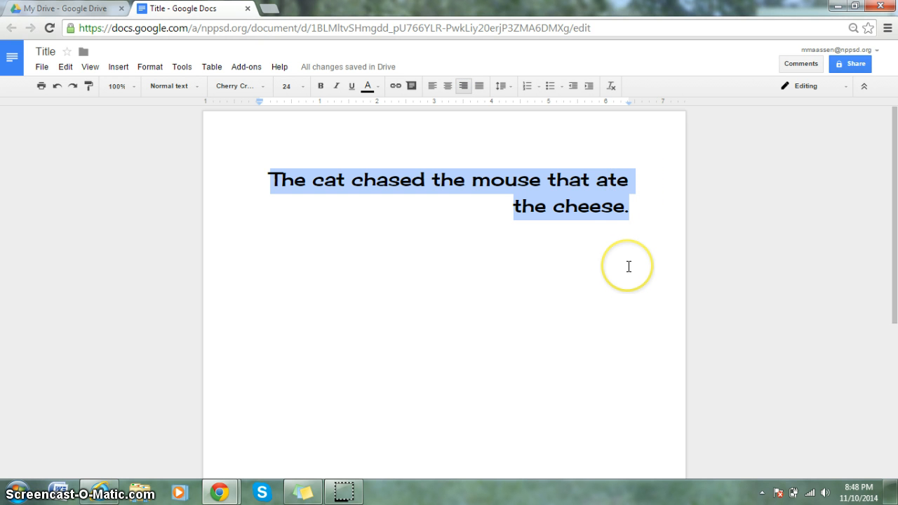
Step: Try centered and left alignment on a new line below the sentence and remove that line
click(635, 208)
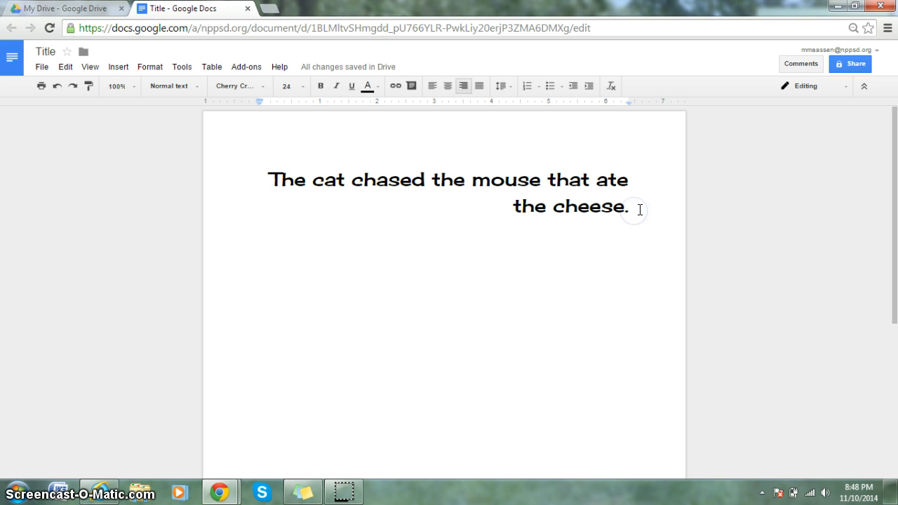
key(Return)
key(ctrl+shift+e)
key(ctrl+shift+l)
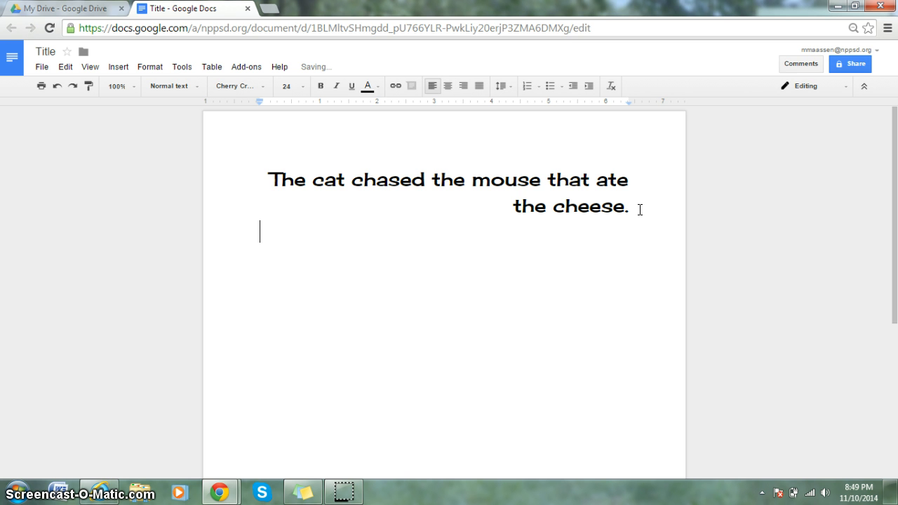
key(BackSpace)
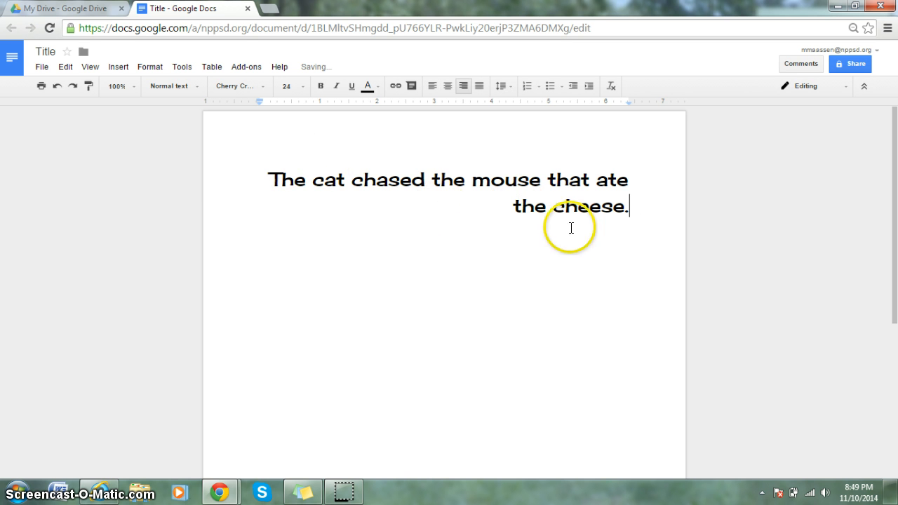
Step: Set the whole sentence to left alignment
drag(629, 206, 249, 169)
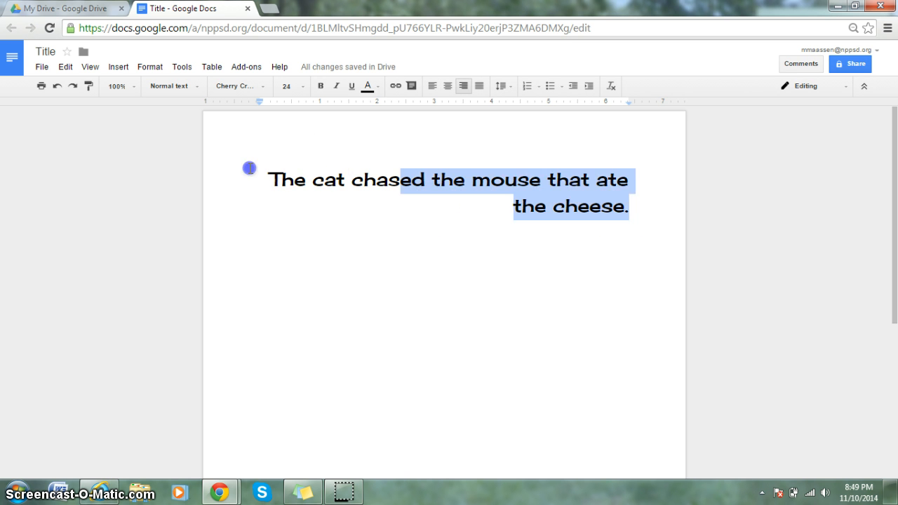
click(432, 86)
click(411, 203)
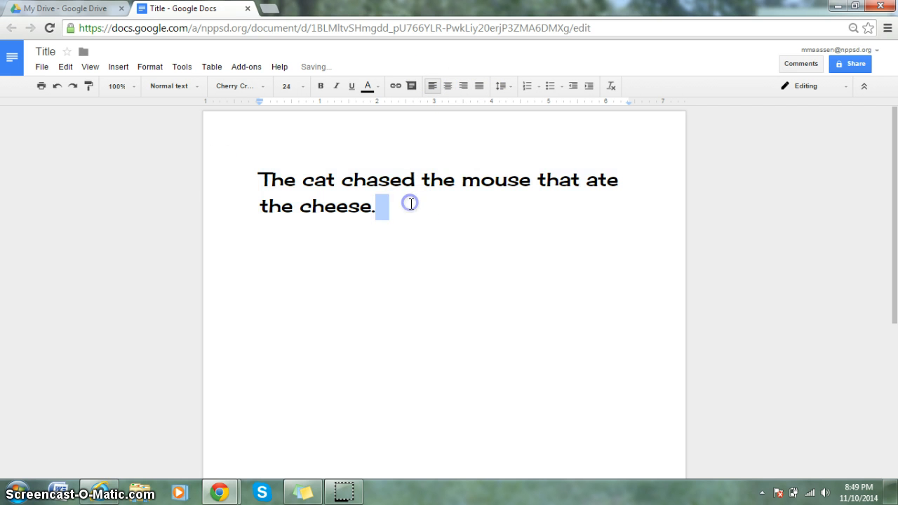
Step: Leave a blank line below the sentence and create a numbered list with the items A, B, C, D, E and F
key(Return)
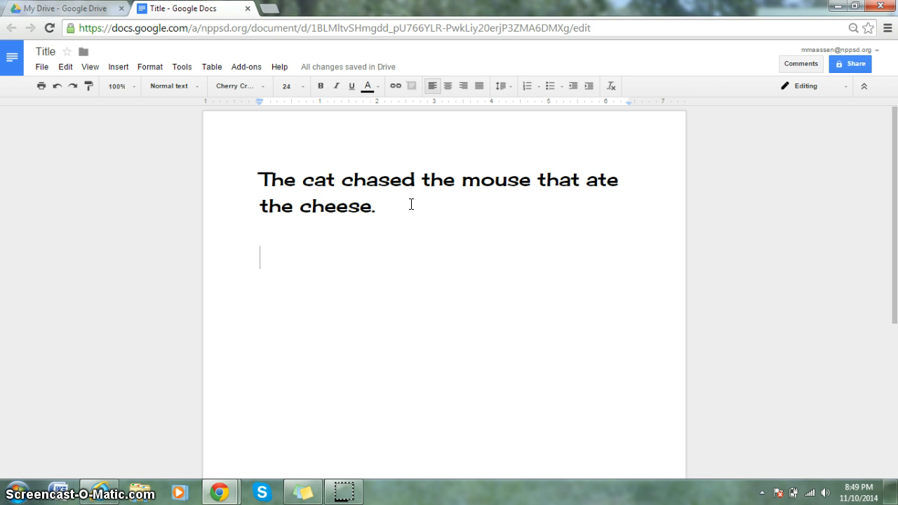
click(532, 90)
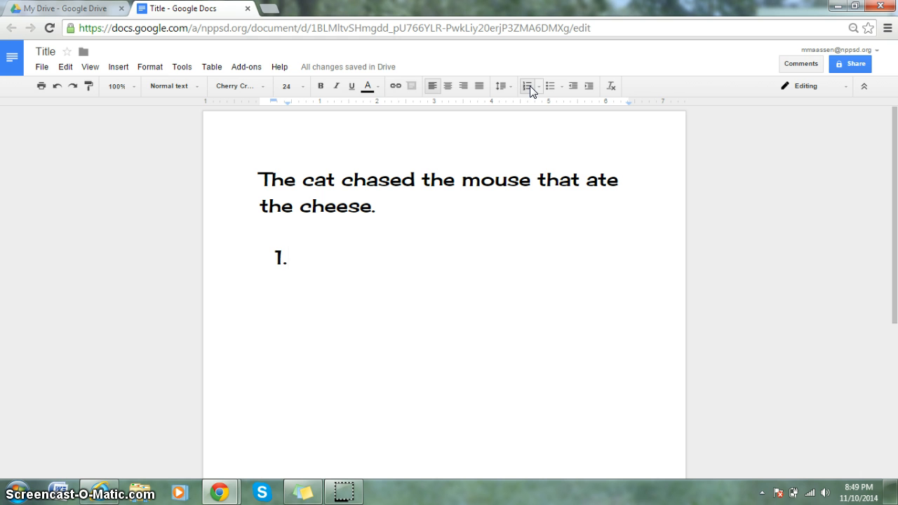
text(A)
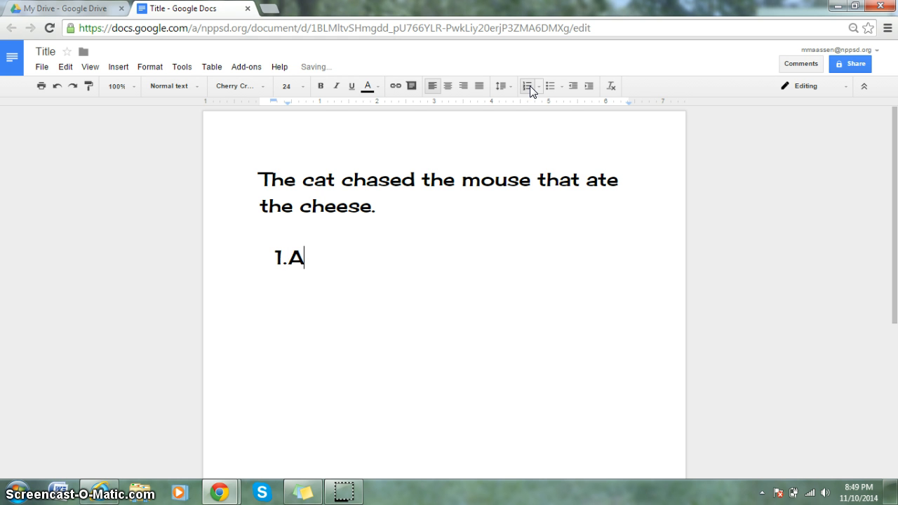
key(Return)
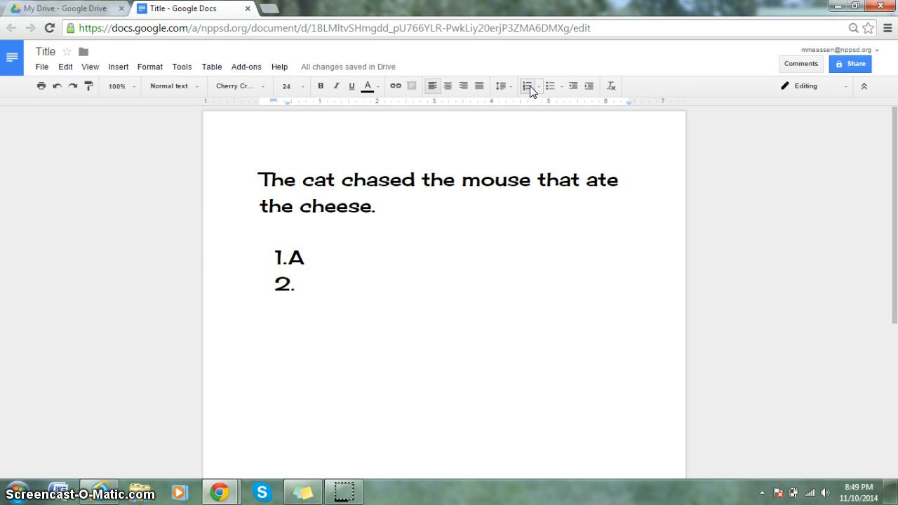
text(B)
key(Return)
text(C)
key(Return)
text(D)
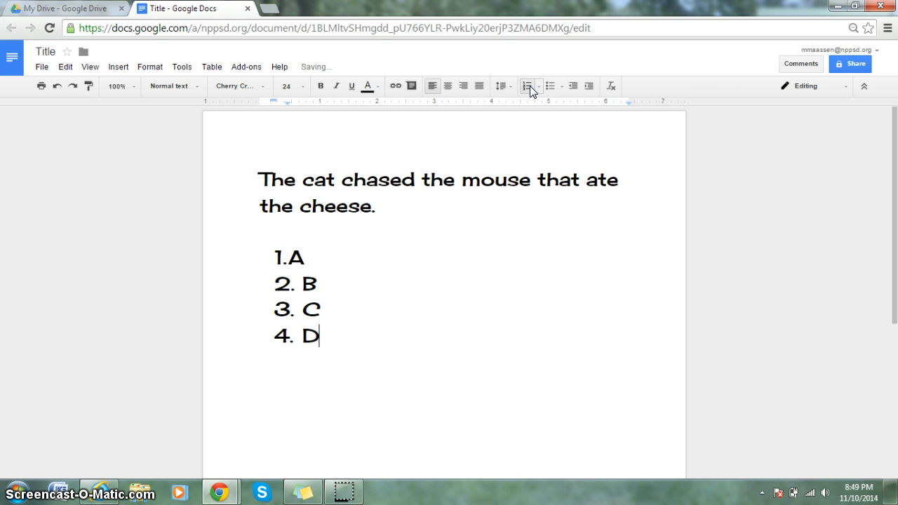
key(Return)
text(E)
key(Return)
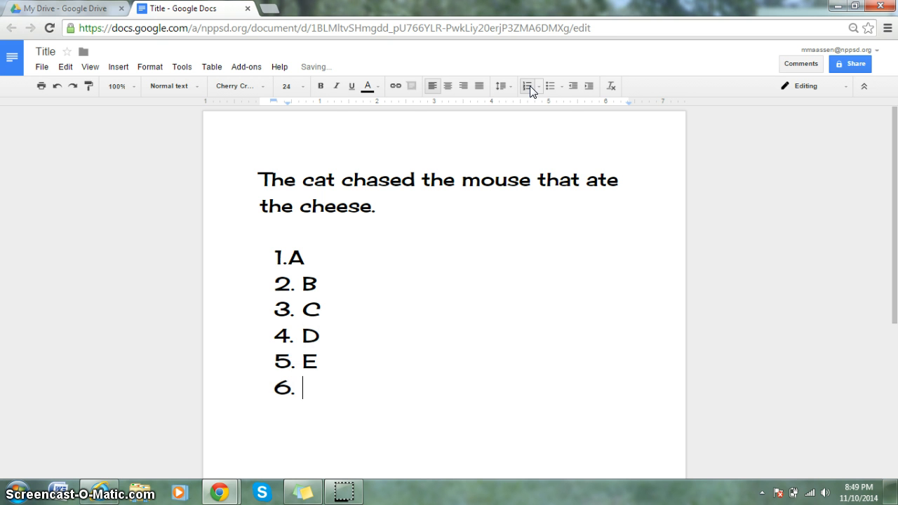
text(F)
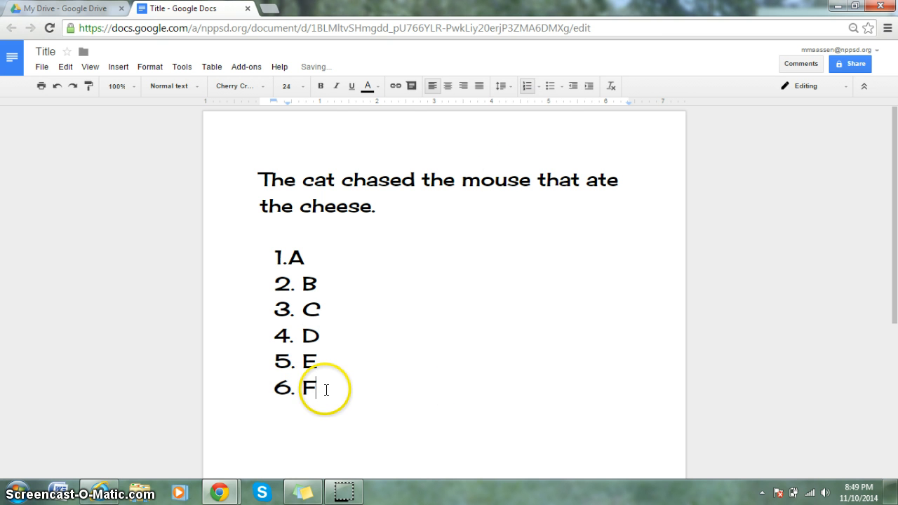
Step: Remove the numbering from items A to F and turn them into a bulleted list
drag(327, 388, 285, 257)
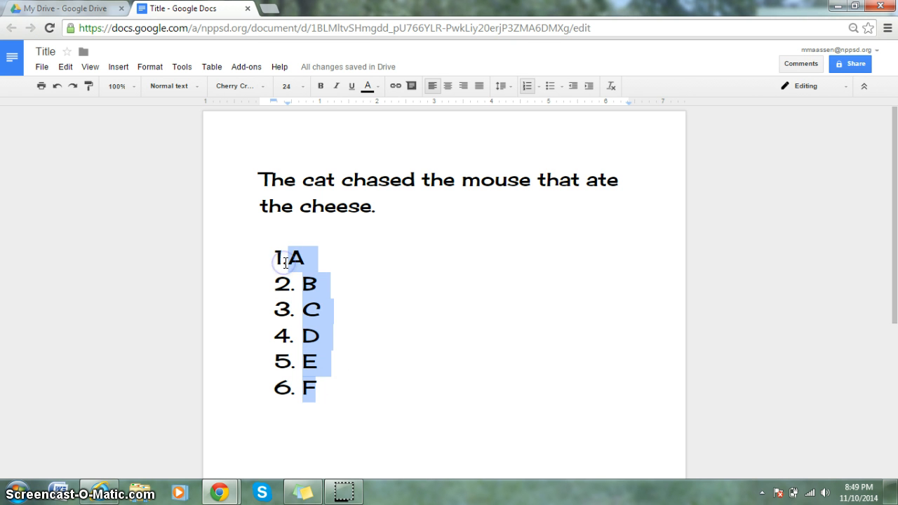
click(528, 86)
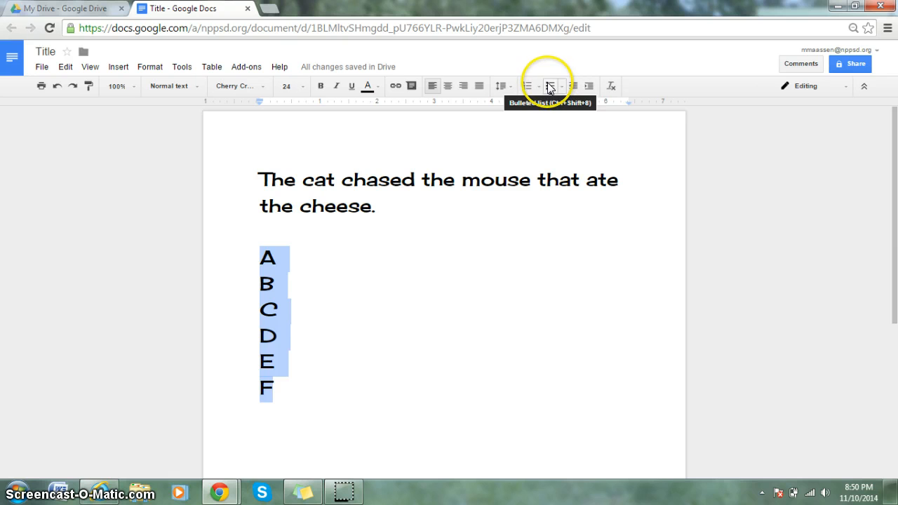
click(551, 86)
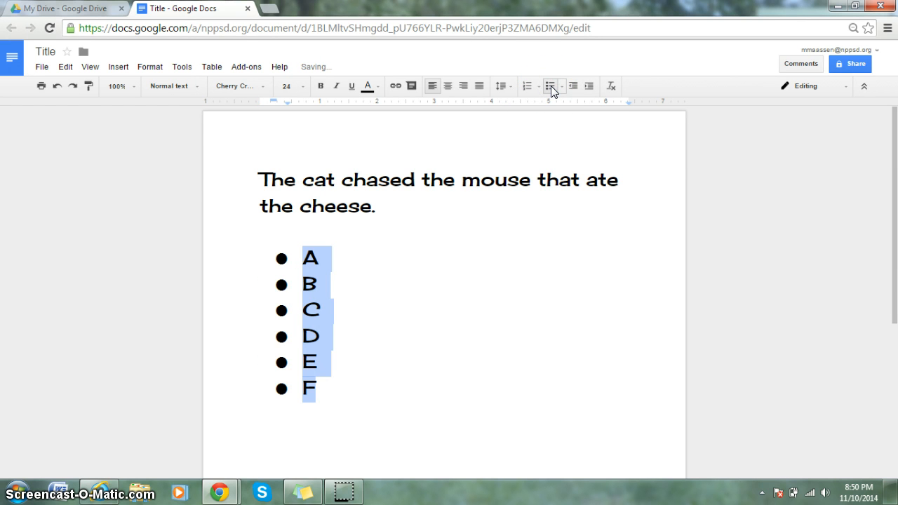
Step: Remove the bullets from the list and delete items A to F
click(551, 87)
key(BackSpace)
key(BackSpace)
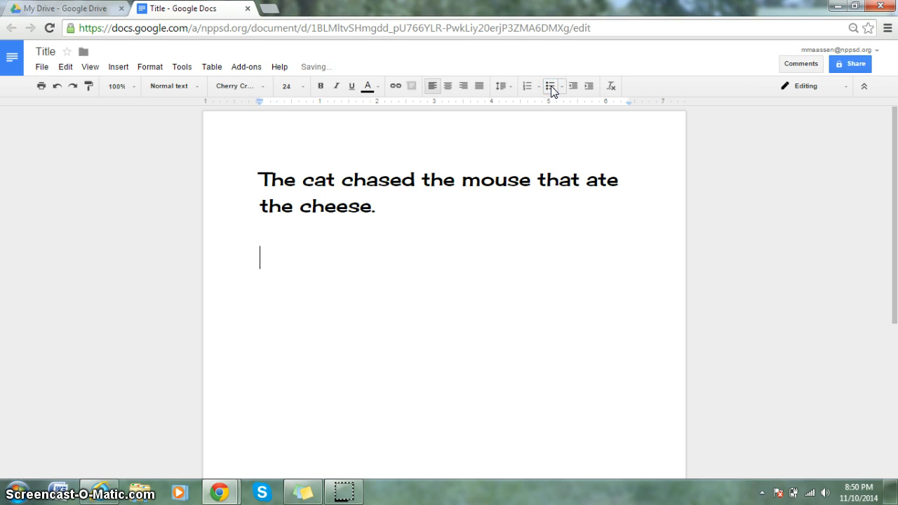